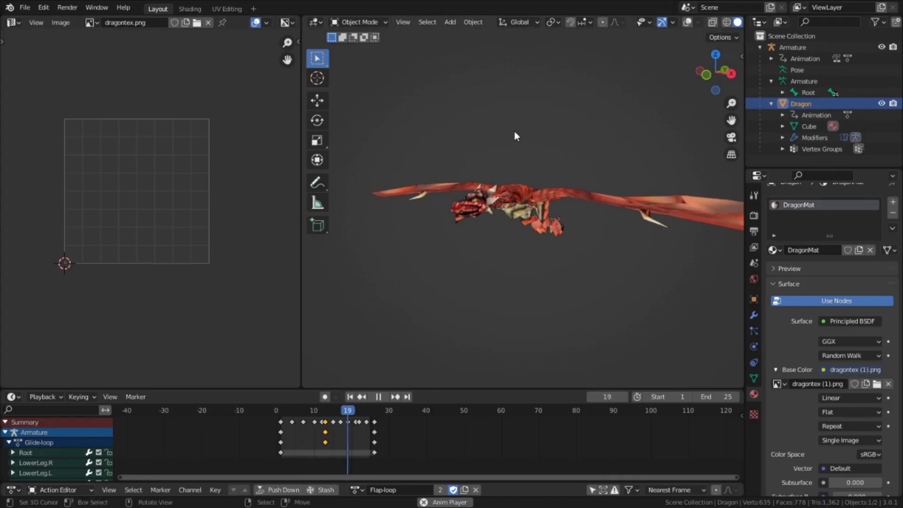
Maximize the 3D viewport and orbit to watch the flapping dragon from the side and front.
{"action": "key", "text": "ctrl+alt+space"}
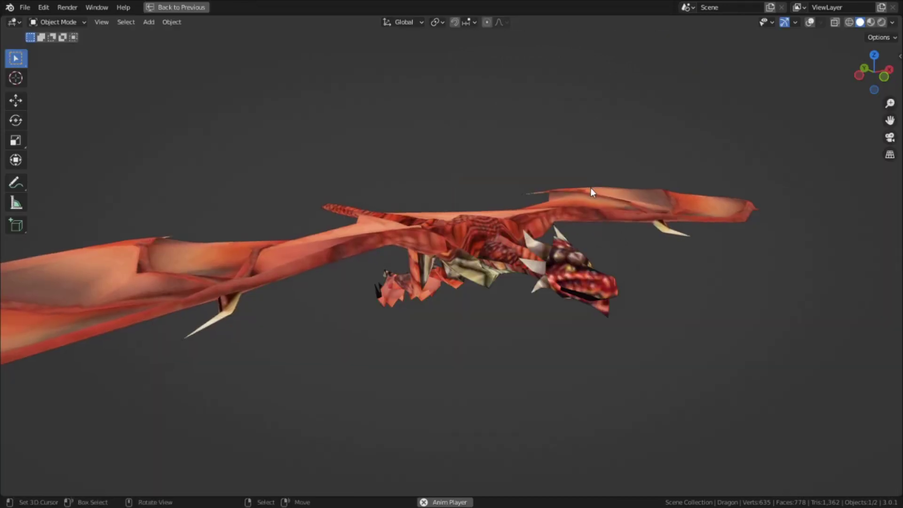
{"action": "middle_click_drag", "start_coordinate": [591, 188], "coordinate": [553, 164]}
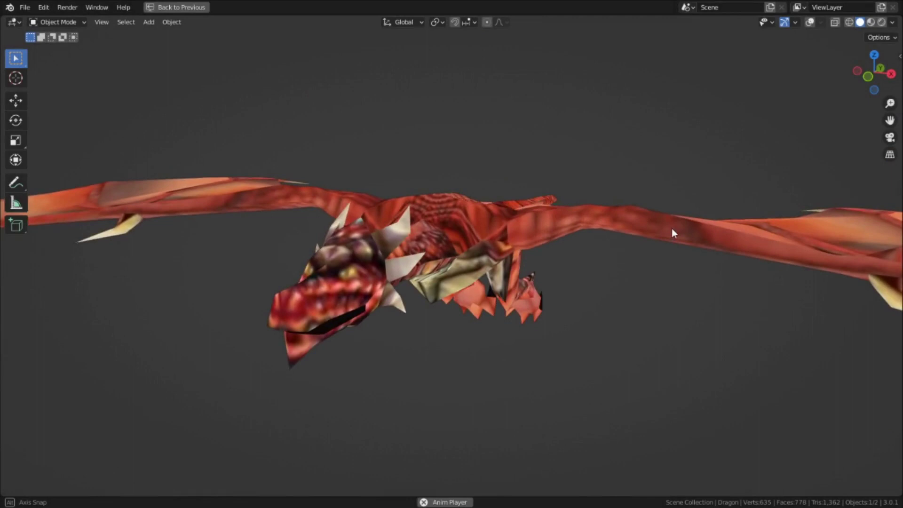
{"action": "middle_click_drag", "start_coordinate": [673, 230], "coordinate": [634, 252]}
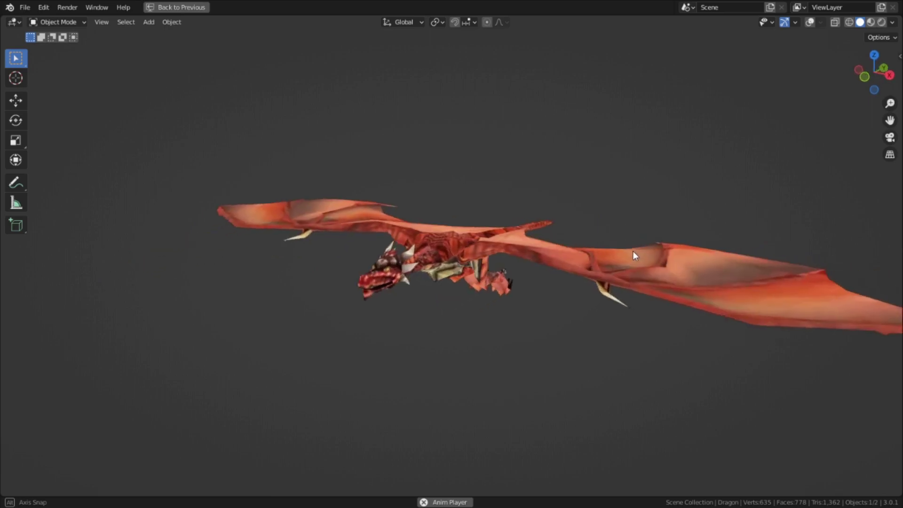
Return to the full layout and switch to the UV Editing workspace for the dragon.
{"action": "left_click", "coordinate": [206, 8]}
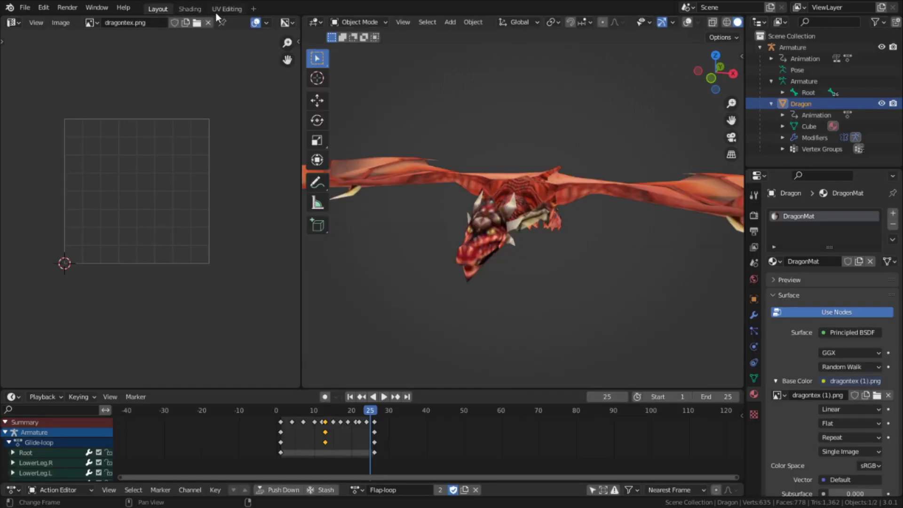
{"action": "left_click", "coordinate": [221, 9]}
{"action": "scroll", "coordinate": [219, 183], "scroll_direction": "down", "scroll_amount": 4}
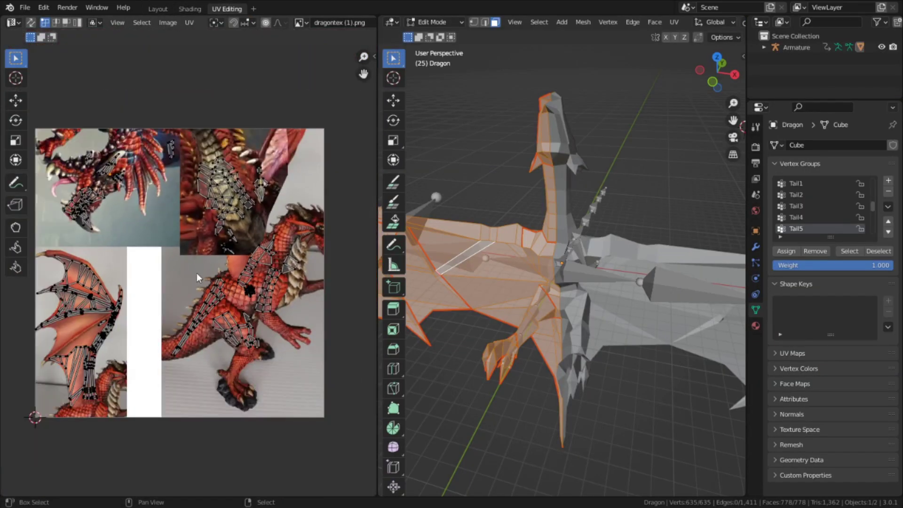
{"action": "middle_click_drag", "start_coordinate": [196, 277], "coordinate": [232, 246]}
{"action": "scroll", "coordinate": [237, 246], "scroll_direction": "up", "scroll_amount": 1}
Maximize the UV editor, select all UVs and pan over the wing, head and body islands.
{"action": "key", "text": "ctrl+space"}
{"action": "scroll", "coordinate": [454, 281], "scroll_direction": "up", "scroll_amount": 1}
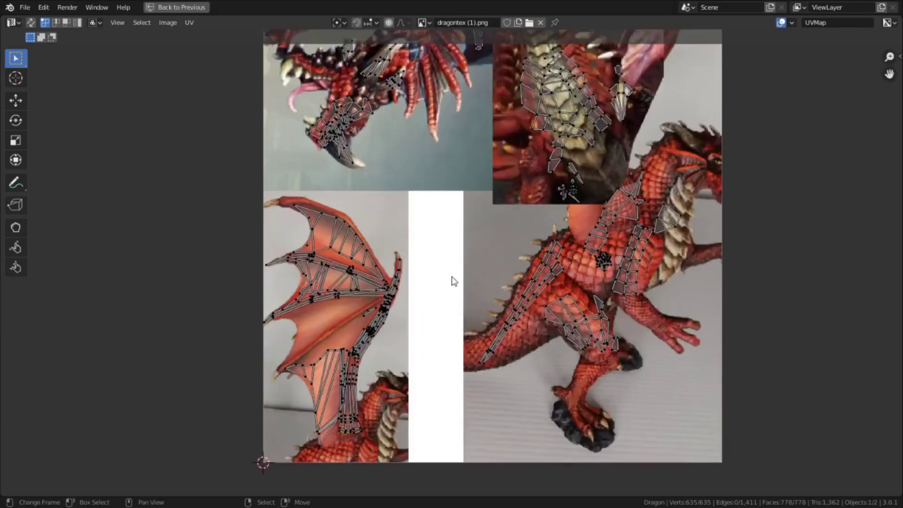
{"action": "scroll", "coordinate": [454, 282], "scroll_direction": "up", "scroll_amount": 2}
{"action": "middle_click_drag", "start_coordinate": [454, 283], "coordinate": [451, 251]}
{"action": "key", "text": "a"}
{"action": "middle_click_drag", "start_coordinate": [459, 289], "coordinate": [491, 196]}
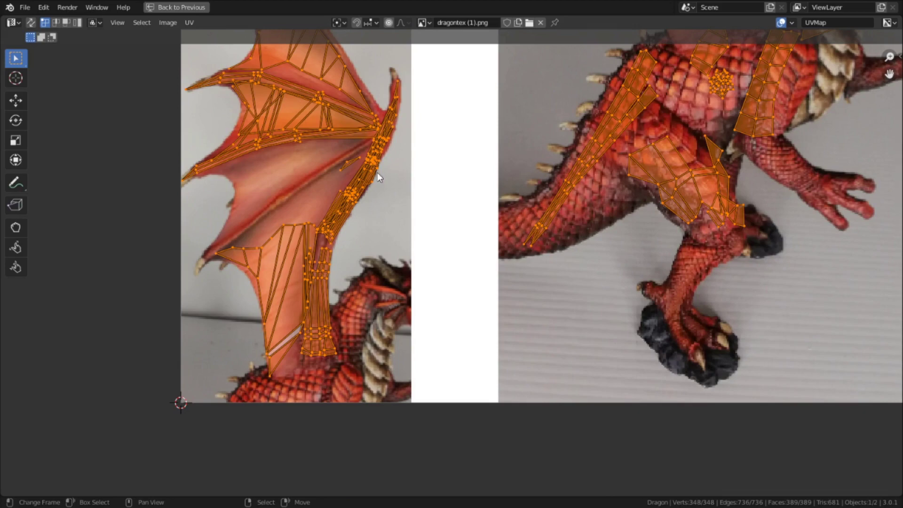
{"action": "middle_click_drag", "start_coordinate": [378, 172], "coordinate": [317, 82]}
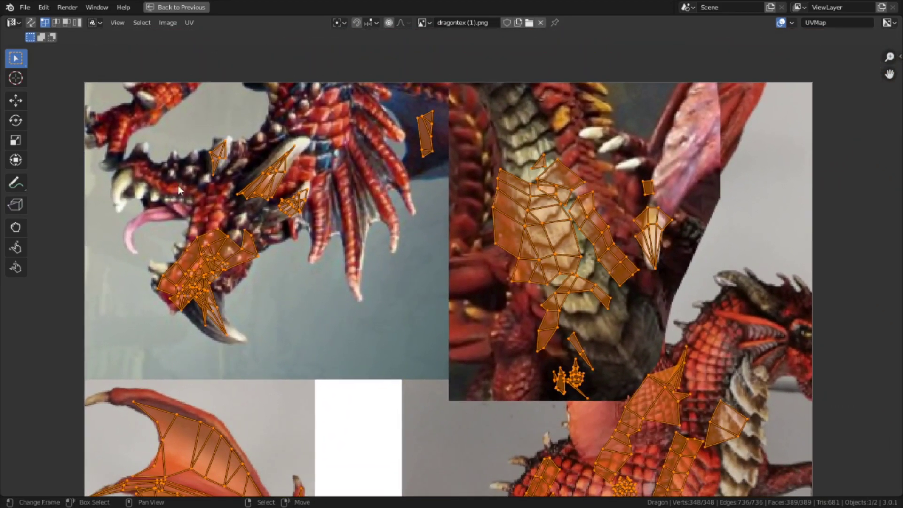
{"action": "middle_click_drag", "start_coordinate": [604, 191], "coordinate": [496, 113]}
Restore the UV Editing layout and show the dragon in Material Preview shading.
{"action": "key", "text": "ctrl+space"}
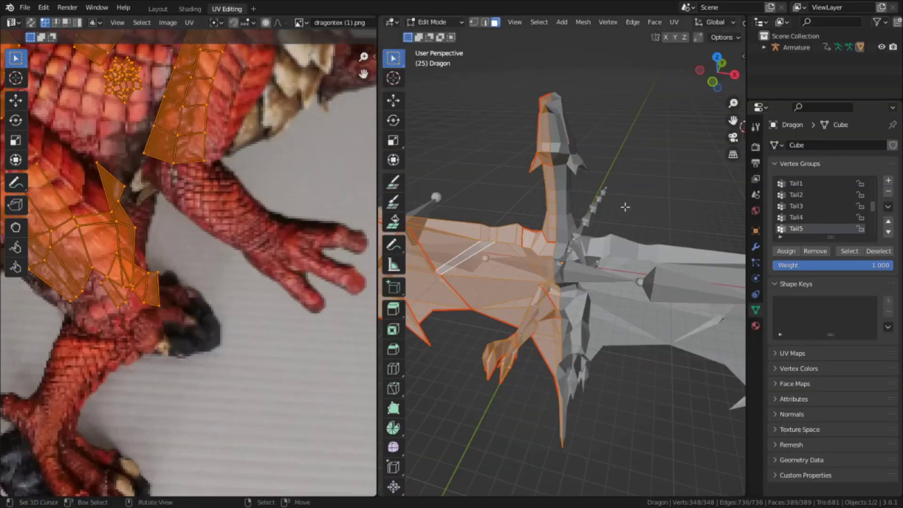
{"action": "scroll", "coordinate": [719, 21], "scroll_direction": "down", "scroll_amount": 5}
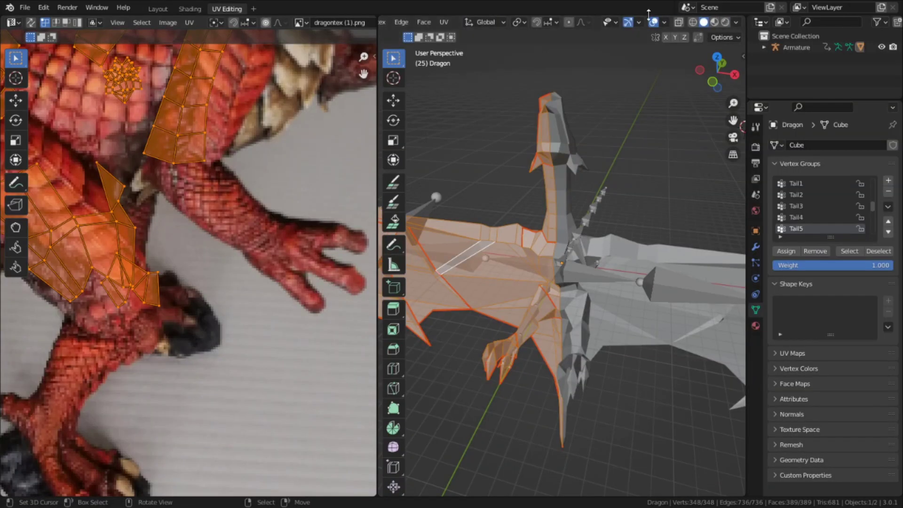
{"action": "left_click", "coordinate": [715, 22]}
{"action": "mouse_move", "coordinate": [649, 282]}
{"action": "middle_mouse_down"}
{"action": "mouse_move", "coordinate": [656, 262]}
{"action": "mouse_move", "coordinate": [644, 229]}
{"action": "mouse_move", "coordinate": [586, 192]}
{"action": "mouse_move", "coordinate": [523, 213]}
{"action": "mouse_move", "coordinate": [448, 222]}
{"action": "middle_mouse_up"}
In a maximized 3D view with overlays hidden, paint a pink test stroke down the wing.
{"action": "key", "text": "ctrl+space"}
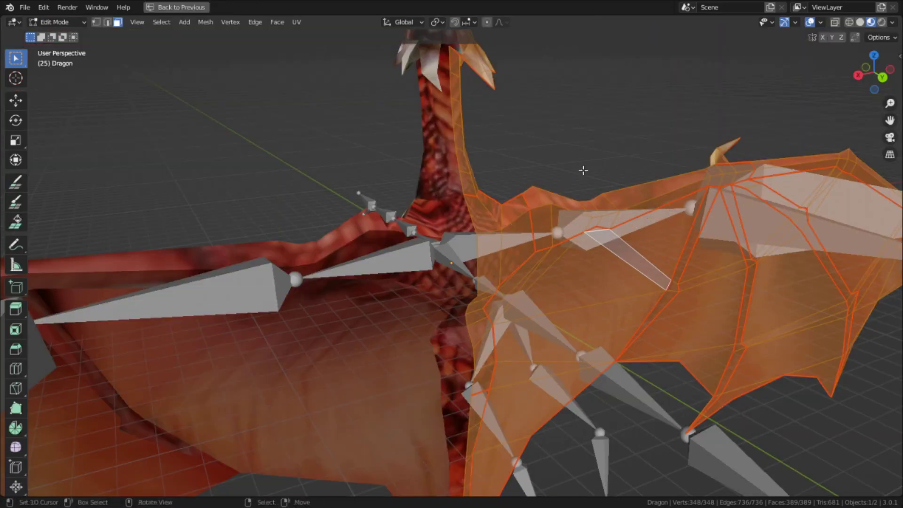
{"action": "left_click", "coordinate": [818, 22]}
{"action": "left_click", "coordinate": [810, 22]}
{"action": "mouse_move", "coordinate": [734, 85]}
{"action": "middle_mouse_down"}
{"action": "mouse_move", "coordinate": [710, 98]}
{"action": "mouse_move", "coordinate": [659, 86]}
{"action": "mouse_move", "coordinate": [734, 86]}
{"action": "mouse_move", "coordinate": [771, 145]}
{"action": "mouse_move", "coordinate": [598, 236]}
{"action": "mouse_move", "coordinate": [544, 228]}
{"action": "mouse_move", "coordinate": [544, 174]}
{"action": "mouse_move", "coordinate": [619, 281]}
{"action": "mouse_move", "coordinate": [676, 262]}
{"action": "mouse_move", "coordinate": [702, 193]}
{"action": "mouse_move", "coordinate": [711, 202]}
{"action": "middle_mouse_up"}
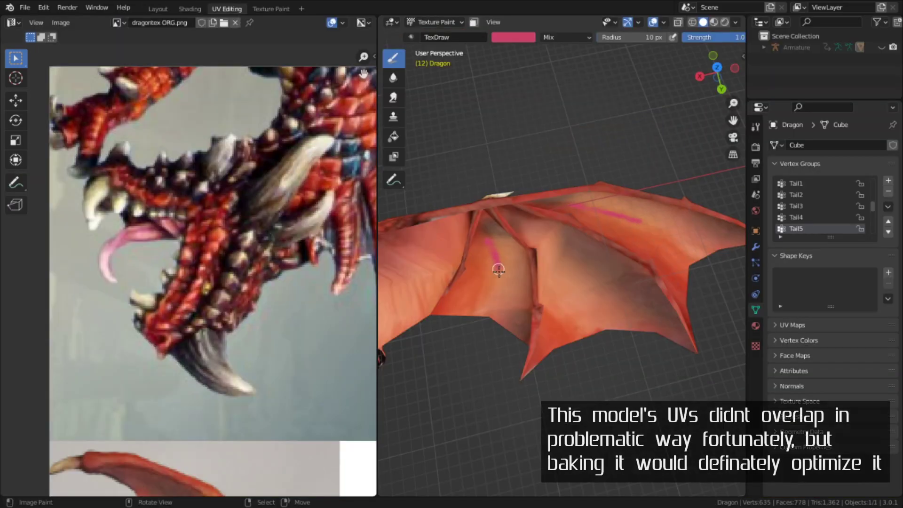
{"action": "left_click_drag", "start_coordinate": [499, 270], "coordinate": [493, 297]}
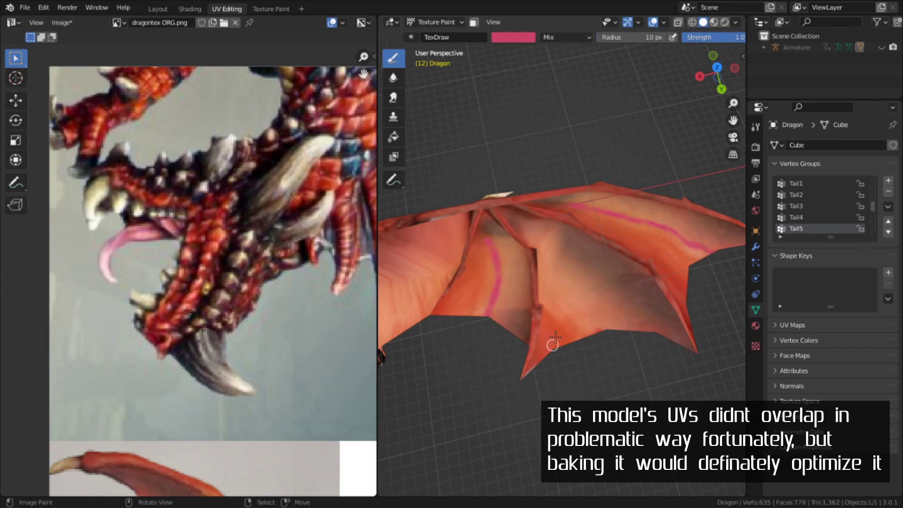
{"action": "middle_click_drag", "start_coordinate": [554, 338], "coordinate": [552, 242]}
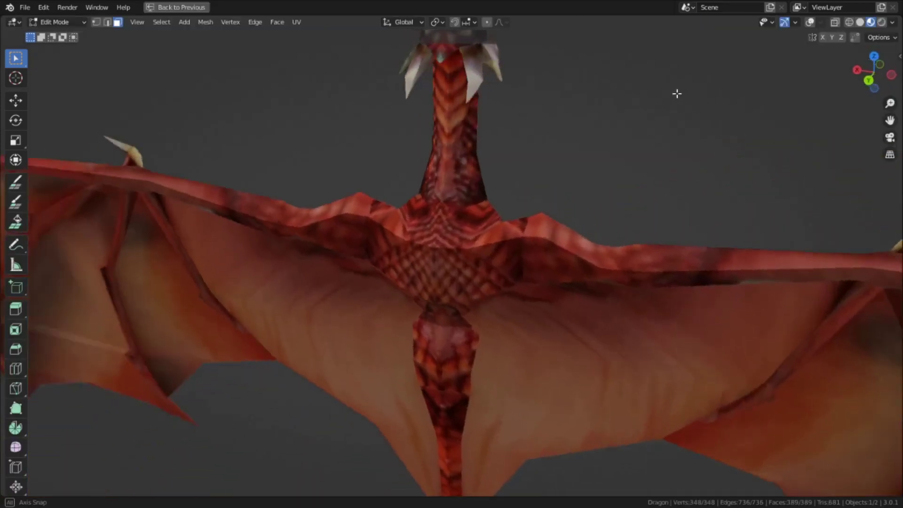
{"action": "middle_click_drag", "start_coordinate": [677, 94], "coordinate": [706, 202]}
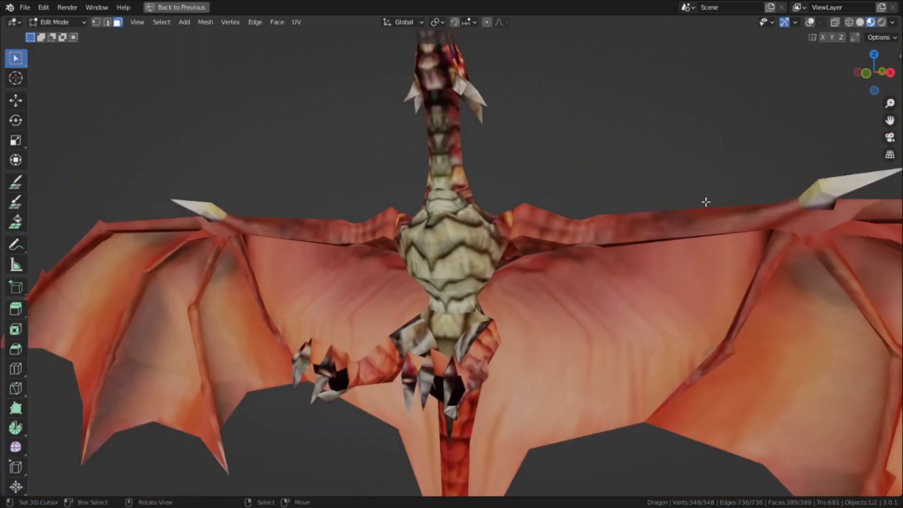
{"action": "scroll", "coordinate": [707, 202], "scroll_direction": "down", "scroll_amount": 2}
Restore the split layout and bake the dragon's diffuse colour into the blank Untitled image.
{"action": "key", "text": "ctrl+space"}
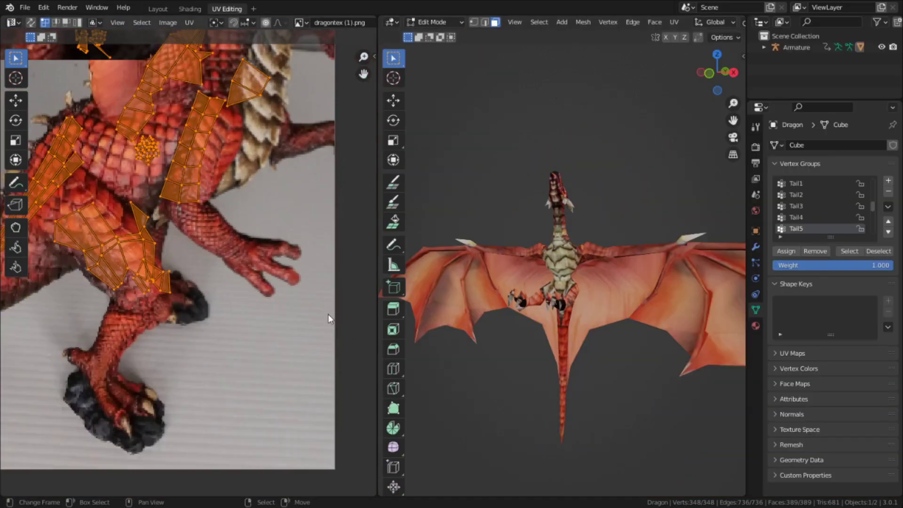
{"action": "scroll", "coordinate": [154, 205], "scroll_direction": "down", "scroll_amount": 4}
{"action": "middle_click_drag", "start_coordinate": [140, 214], "coordinate": [211, 259]}
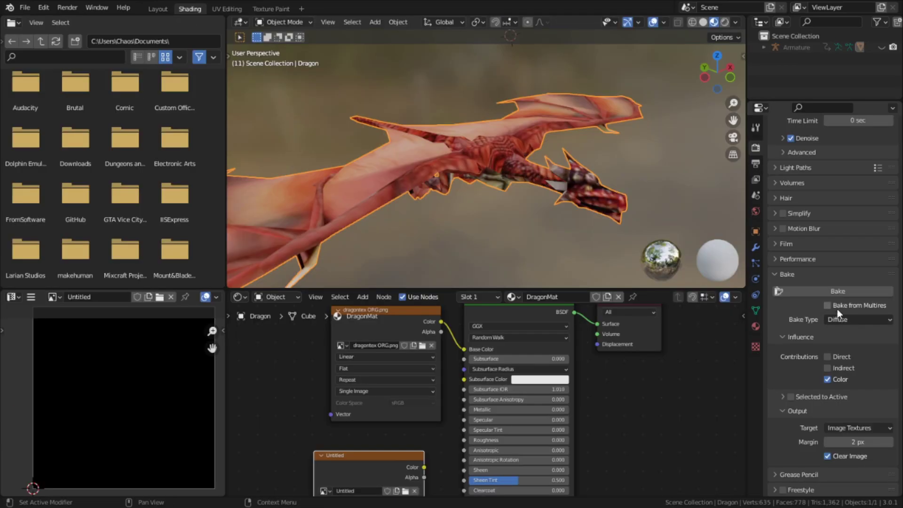
{"action": "left_click", "coordinate": [835, 292]}
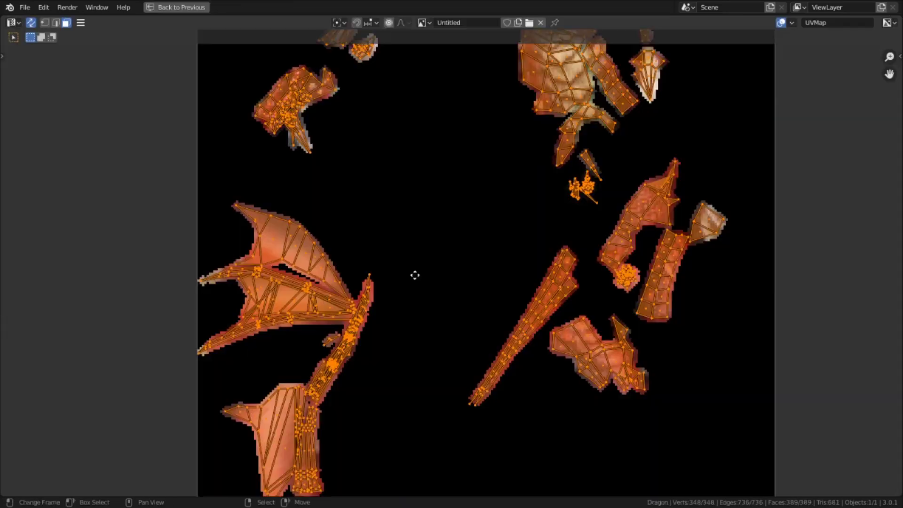
Inspect the baked islands and collapse Vertex Groups to reveal the UV Maps list.
{"action": "mouse_move", "coordinate": [415, 272]}
{"action": "middle_mouse_down"}
{"action": "mouse_move", "coordinate": [459, 207]}
{"action": "mouse_move", "coordinate": [412, 273]}
{"action": "middle_mouse_up"}
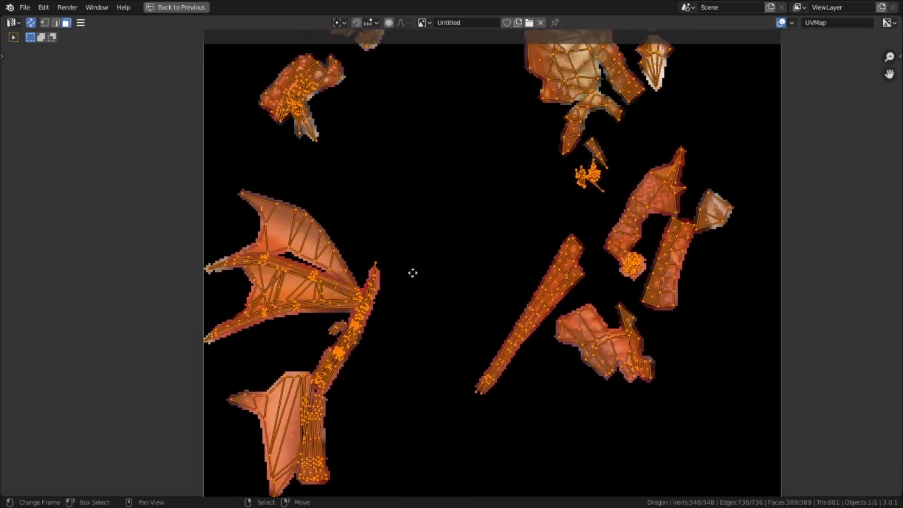
{"action": "scroll", "coordinate": [412, 273], "scroll_direction": "down", "scroll_amount": 2}
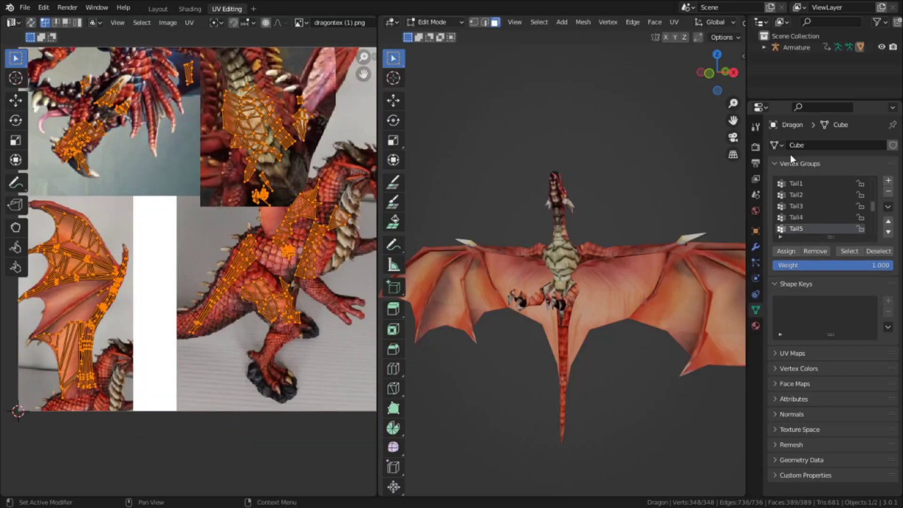
{"action": "left_click", "coordinate": [777, 163]}
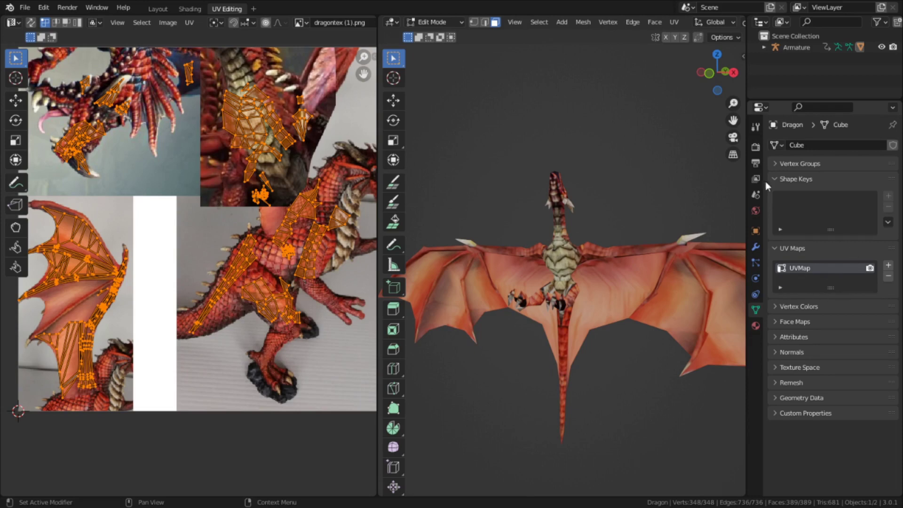
Add a new UV map to the dragon and rename it 'Bake'.
{"action": "left_click", "coordinate": [889, 266]}
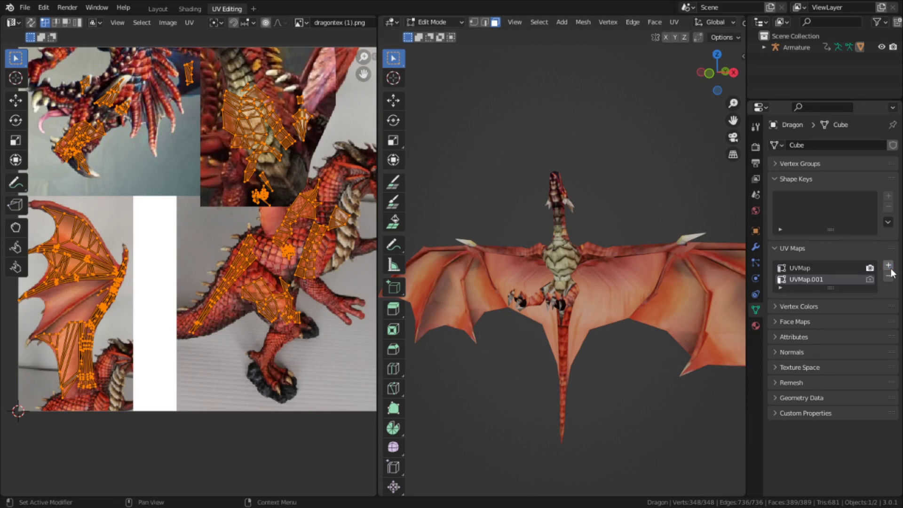
{"action": "double_click", "coordinate": [832, 281]}
{"action": "type", "text": "Bake"}
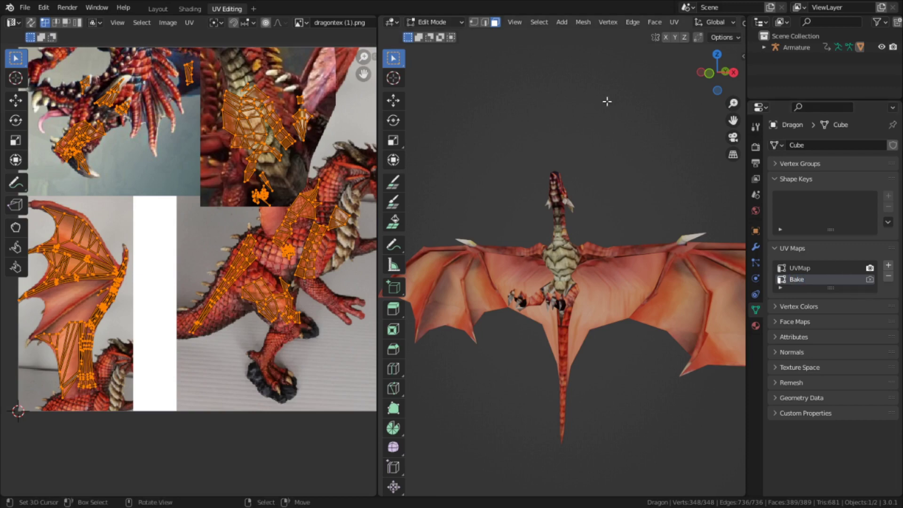
{"action": "type", "text": "r"}
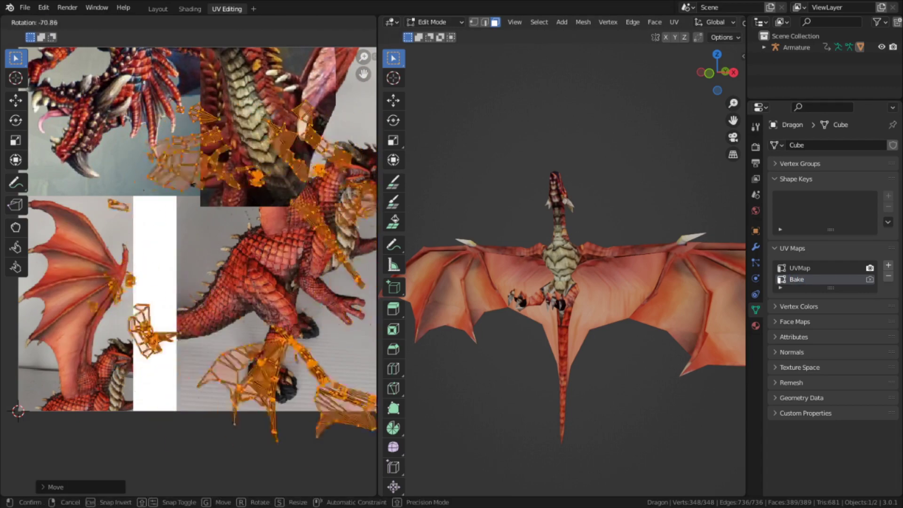
Rotate the Bake map's islands, then toggle between UVMap and Bake, leaving Bake active.
{"action": "left_click", "coordinate": [361, 375]}
{"action": "left_click", "coordinate": [819, 268]}
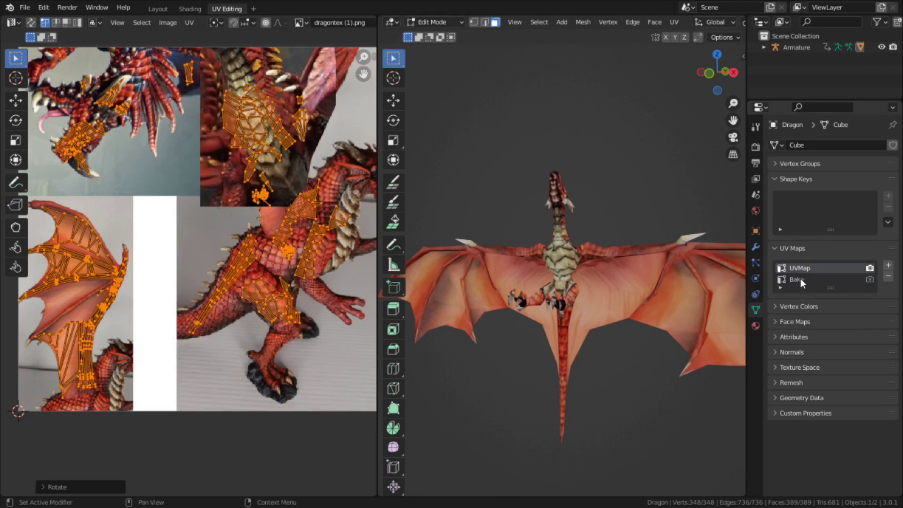
{"action": "left_click", "coordinate": [800, 279]}
Turn overlays back on, Unwrap the mesh onto Bake, and frame the new islands full-screen.
{"action": "scroll", "coordinate": [739, 24], "scroll_direction": "down", "scroll_amount": 5}
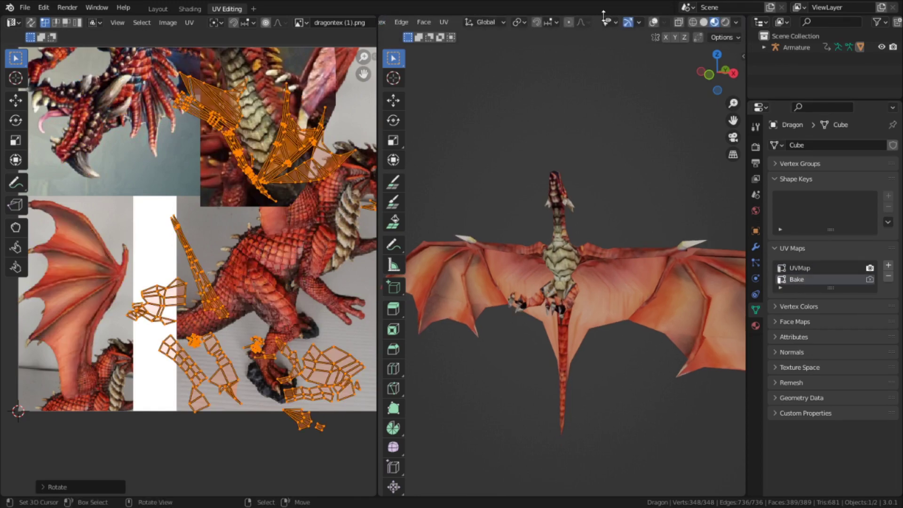
{"action": "left_click", "coordinate": [654, 22]}
{"action": "middle_click_drag", "start_coordinate": [530, 137], "coordinate": [572, 257]}
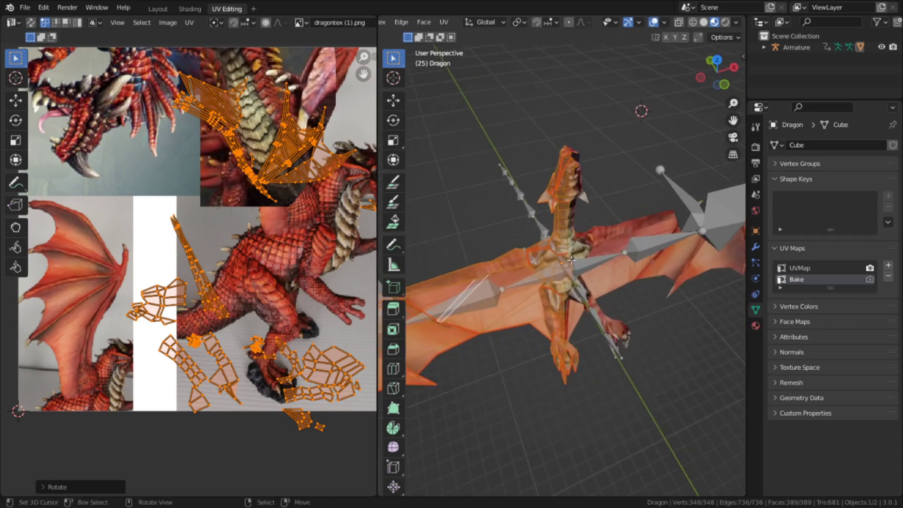
{"action": "key", "text": "u"}
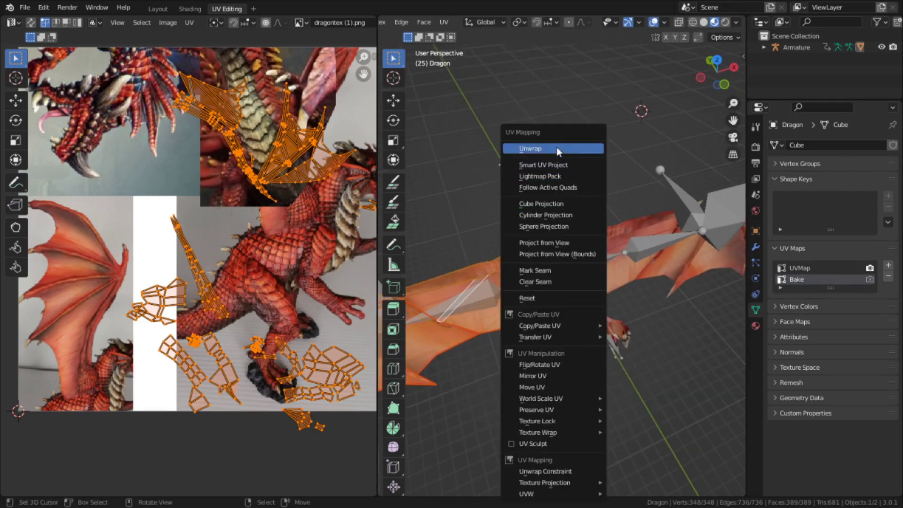
{"action": "left_click", "coordinate": [557, 146]}
{"action": "scroll", "coordinate": [261, 233], "scroll_direction": "up", "scroll_amount": 2}
{"action": "middle_click_drag", "start_coordinate": [262, 234], "coordinate": [229, 264]}
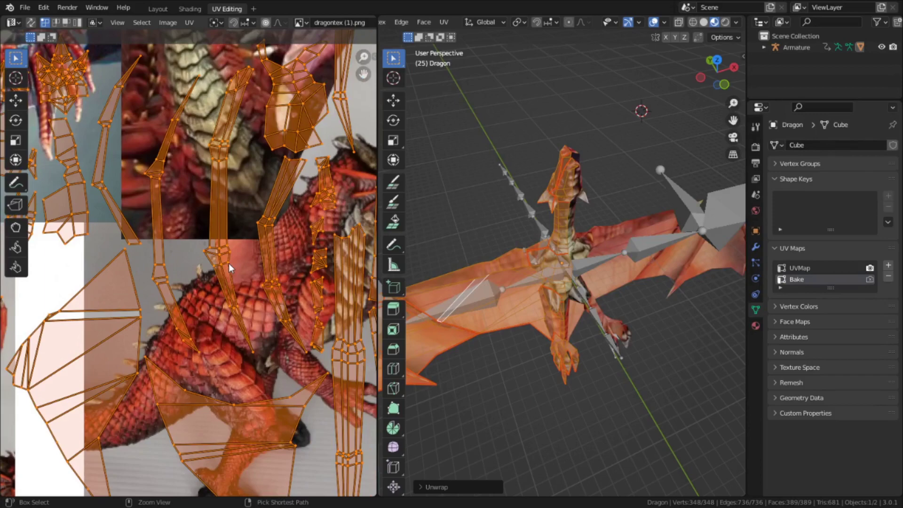
{"action": "key", "text": "ctrl+space"}
{"action": "key", "text": "Home"}
{"action": "scroll", "coordinate": [519, 255], "scroll_direction": "down", "scroll_amount": 1}
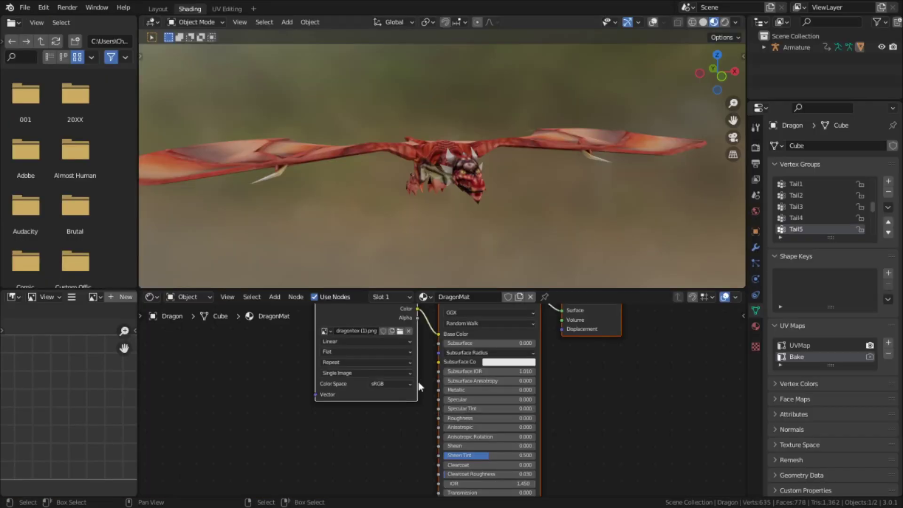
Add an Image Texture node to the DragonMat material.
{"action": "middle_click_drag", "start_coordinate": [418, 382], "coordinate": [369, 402]}
{"action": "key", "text": "shift+a"}
{"action": "mouse_move", "coordinate": [368, 402]}
{"action": "left_click", "coordinate": [414, 410]}
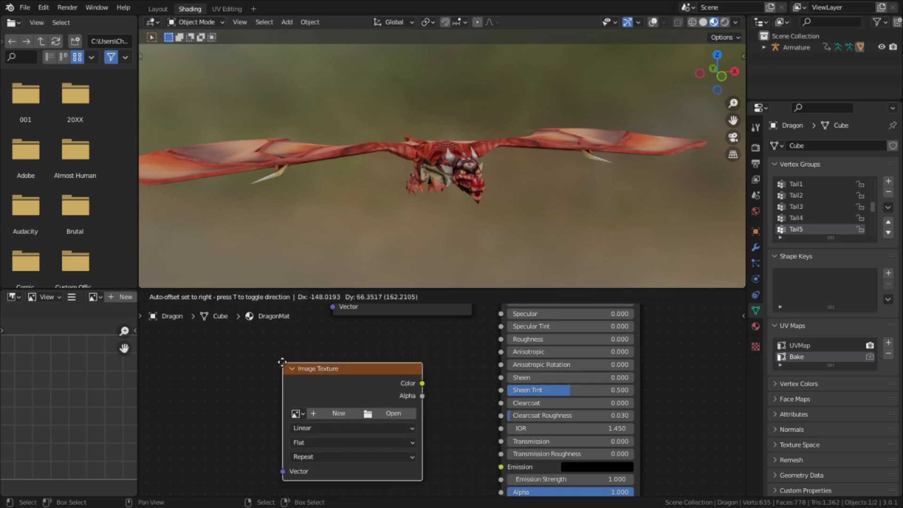
{"action": "left_click", "coordinate": [283, 369]}
Create a new blank 256 × 256 image in the Image Texture node.
{"action": "left_click", "coordinate": [341, 426]}
{"action": "left_click", "coordinate": [390, 405]}
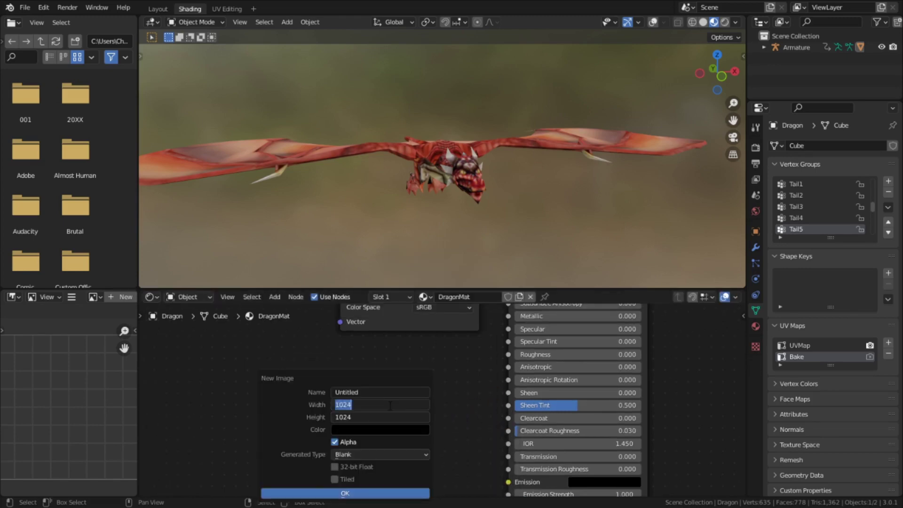
{"action": "type", "text": "256"}
{"action": "key", "text": "Return"}
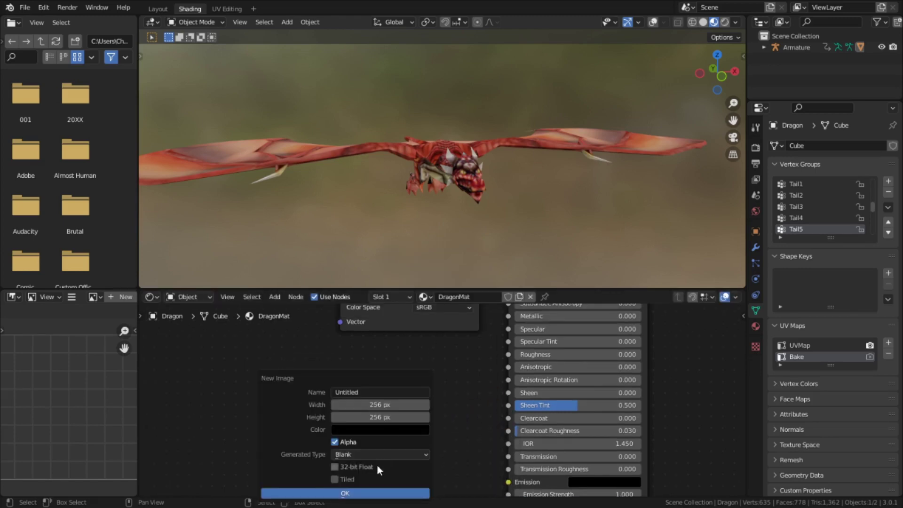
{"action": "left_click", "coordinate": [362, 488]}
Select the dragontex image texture node and frame the dragon in the viewport.
{"action": "middle_click_drag", "start_coordinate": [366, 413], "coordinate": [380, 491]}
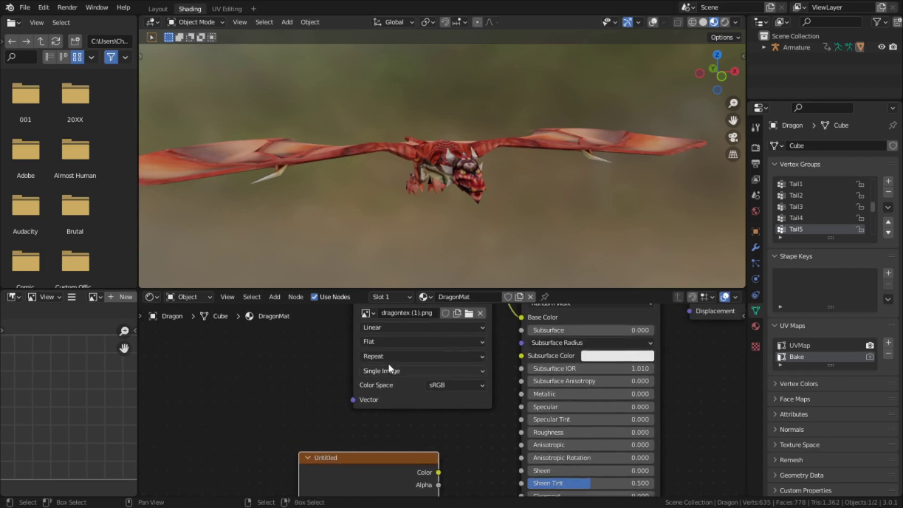
{"action": "middle_click_drag", "start_coordinate": [392, 353], "coordinate": [414, 403]}
{"action": "left_click", "coordinate": [417, 312]}
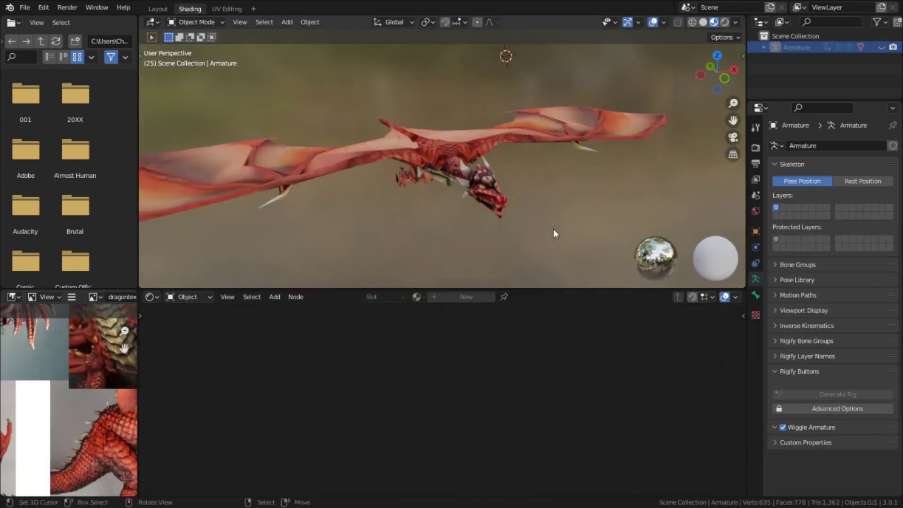
{"action": "middle_click_drag", "start_coordinate": [554, 229], "coordinate": [511, 195], "text": "shift"}
Select the dragon mesh and switch the render engine to Cycles.
{"action": "left_click", "coordinate": [464, 188]}
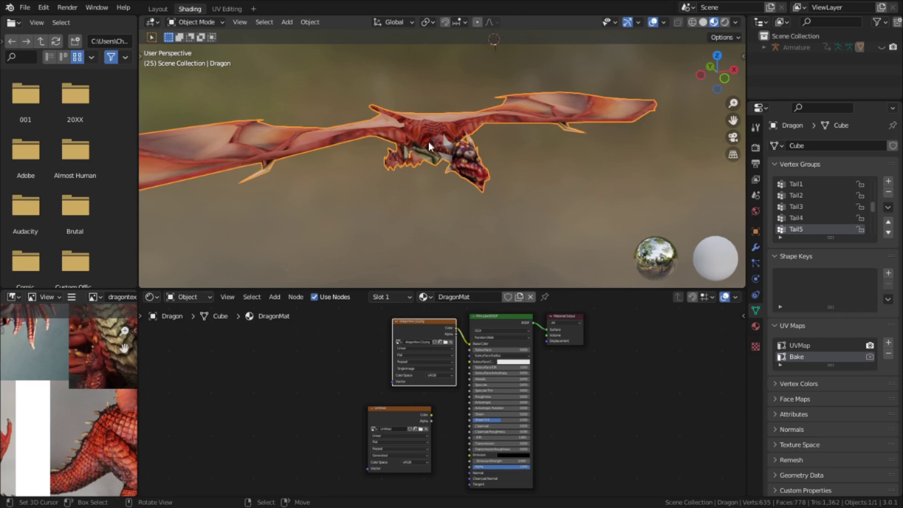
{"action": "left_click", "coordinate": [758, 145]}
{"action": "left_click", "coordinate": [857, 146]}
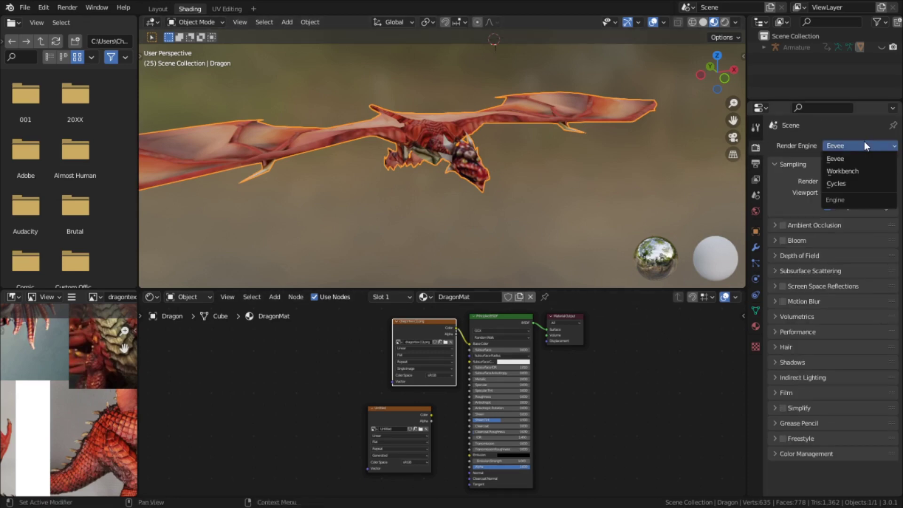
{"action": "left_click", "coordinate": [859, 170]}
{"action": "scroll", "coordinate": [554, 384], "scroll_direction": "up", "scroll_amount": 1}
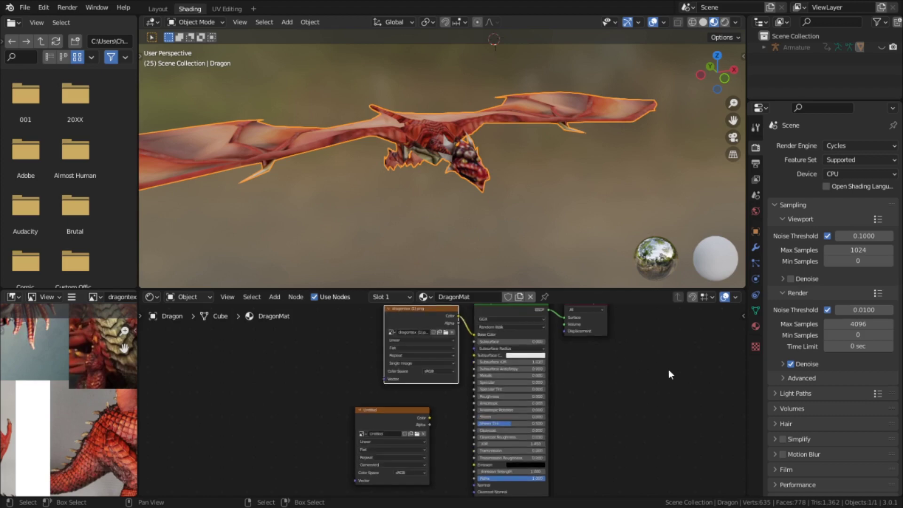
{"action": "scroll", "coordinate": [809, 355], "scroll_direction": "down", "scroll_amount": 3}
Set a colour-only Diffuse bake with a 2 px margin, then reselect the dragon.
{"action": "left_click", "coordinate": [815, 443]}
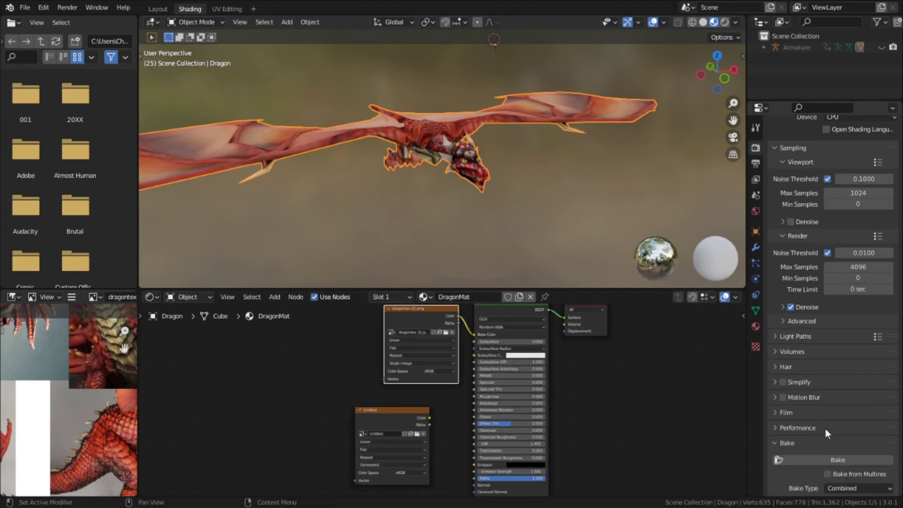
{"action": "scroll", "coordinate": [826, 428], "scroll_direction": "down", "scroll_amount": 10}
{"action": "left_click", "coordinate": [863, 266]}
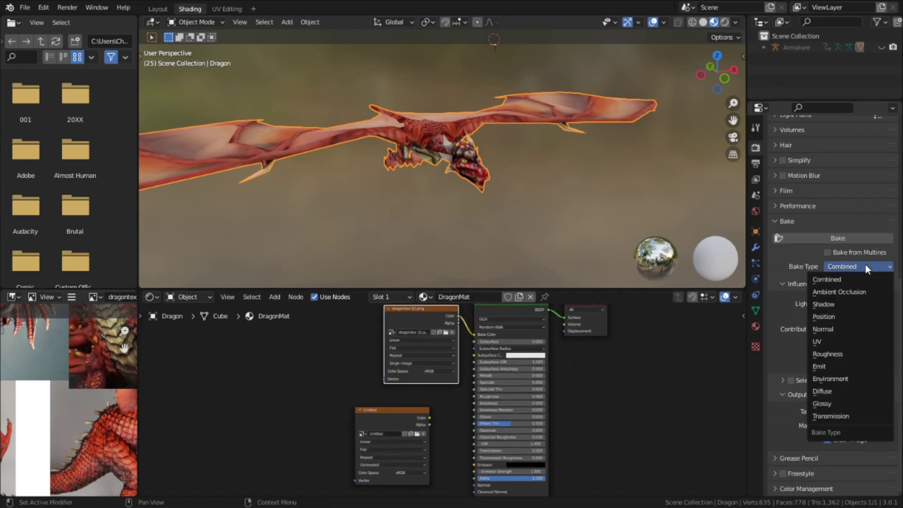
{"action": "left_click", "coordinate": [844, 390]}
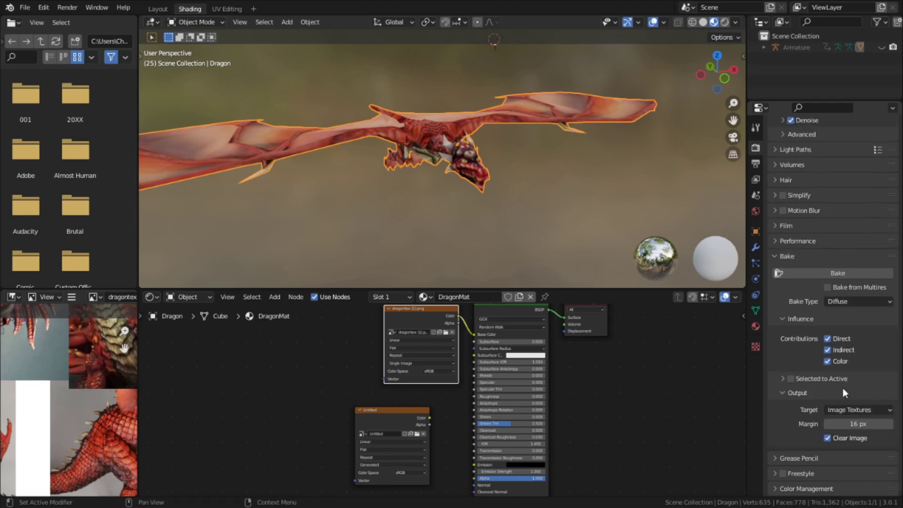
{"action": "scroll", "coordinate": [851, 365], "scroll_direction": "up", "scroll_amount": 2}
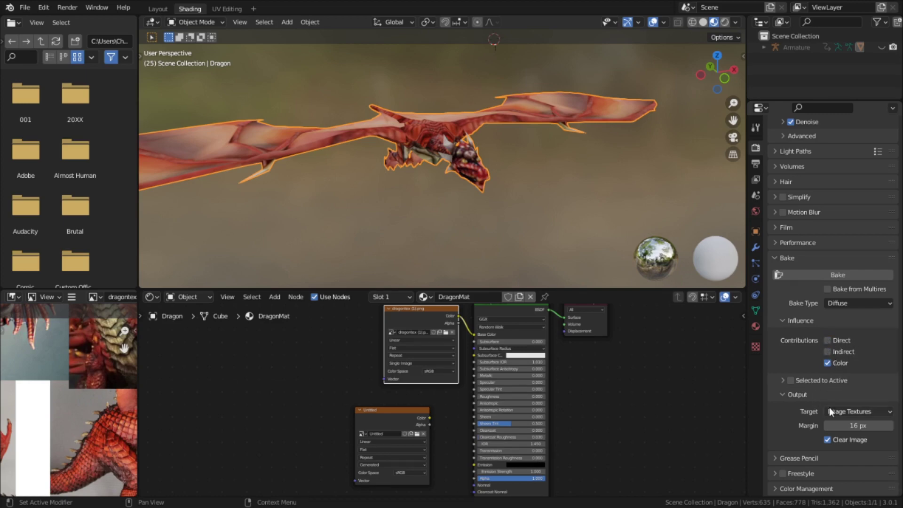
{"action": "left_click", "coordinate": [859, 425]}
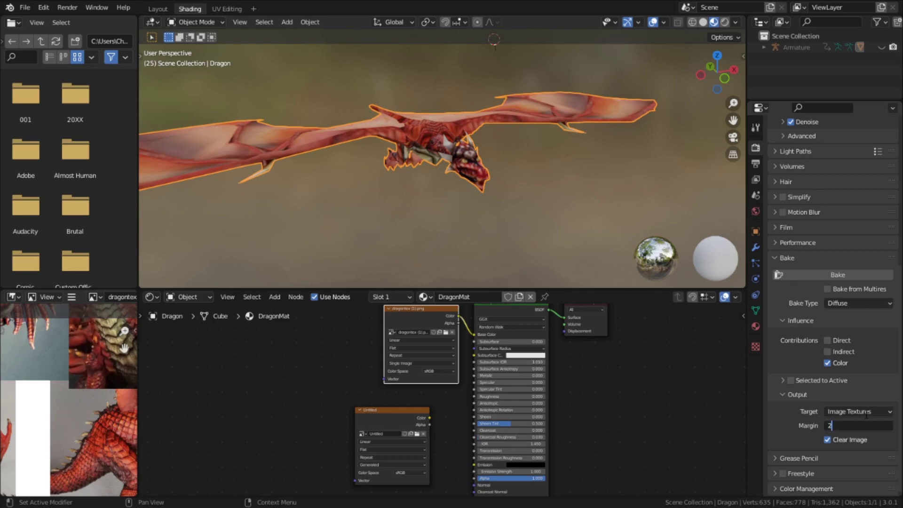
{"action": "key", "text": "Return"}
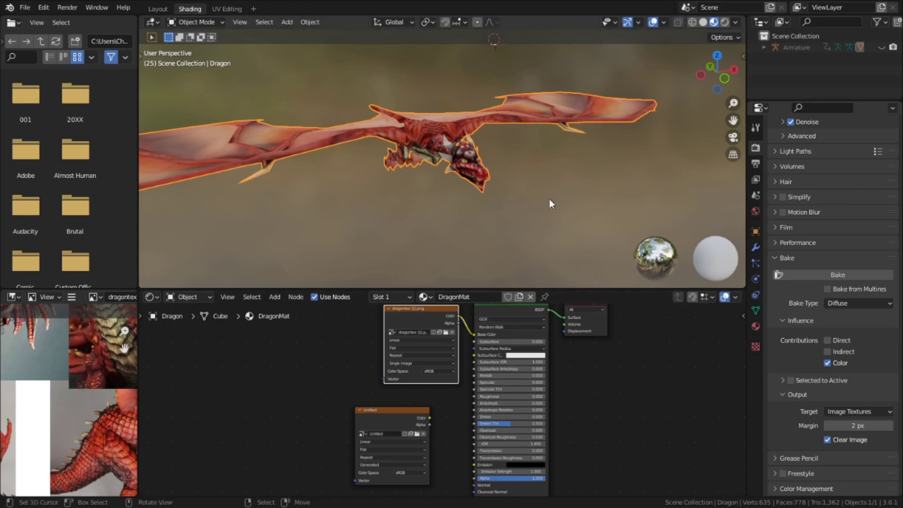
{"action": "left_click", "coordinate": [555, 216]}
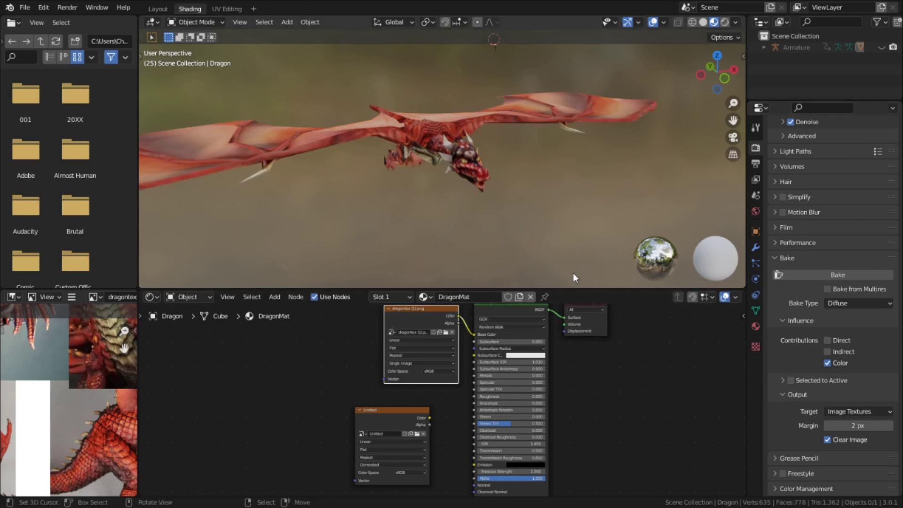
{"action": "left_click", "coordinate": [431, 122]}
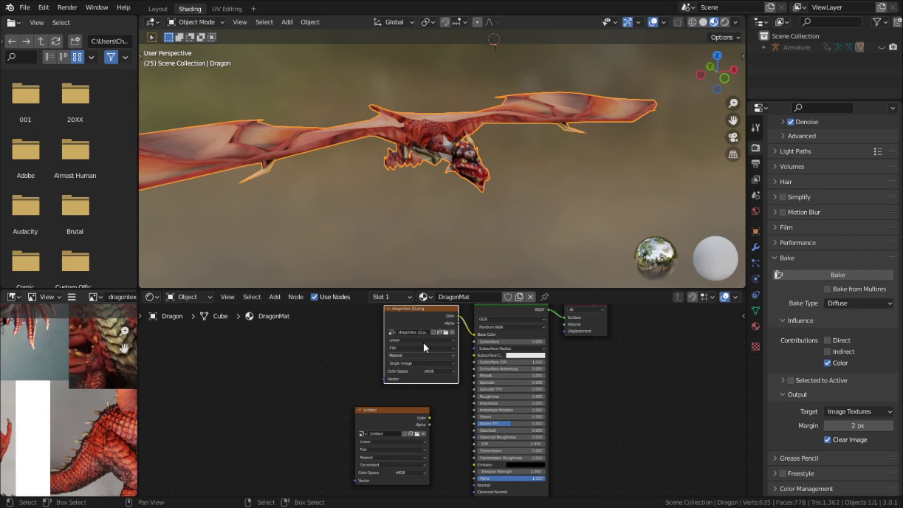
Make the Untitled image the bake target, check the Bake UV map, and bake the colours.
{"action": "left_click", "coordinate": [380, 416]}
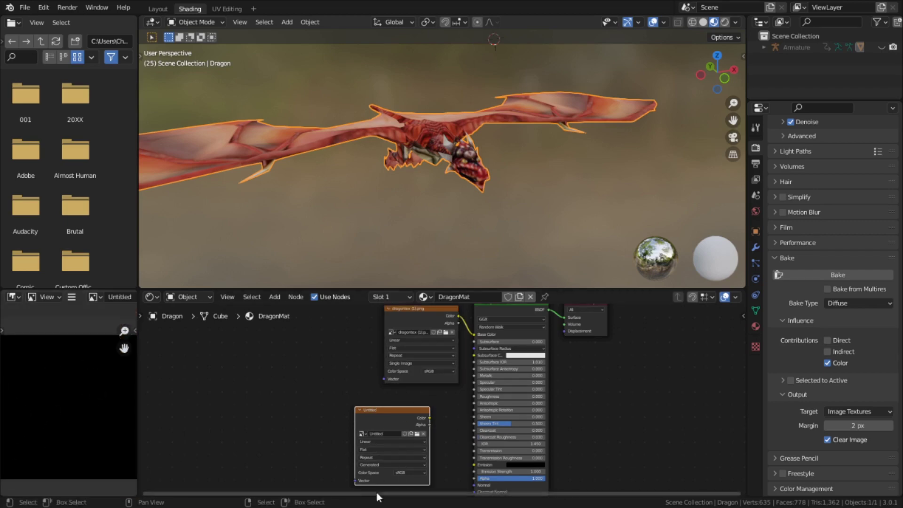
{"action": "left_click", "coordinate": [756, 310]}
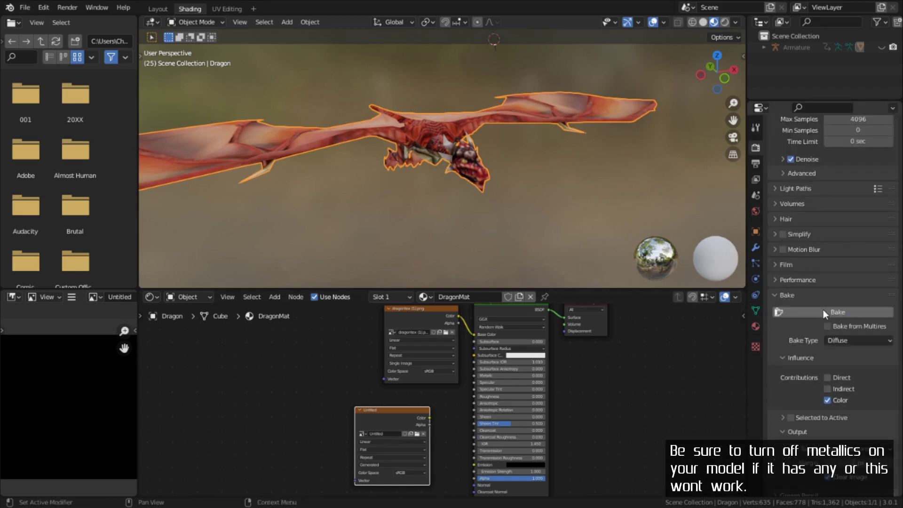
{"action": "left_click", "coordinate": [823, 312]}
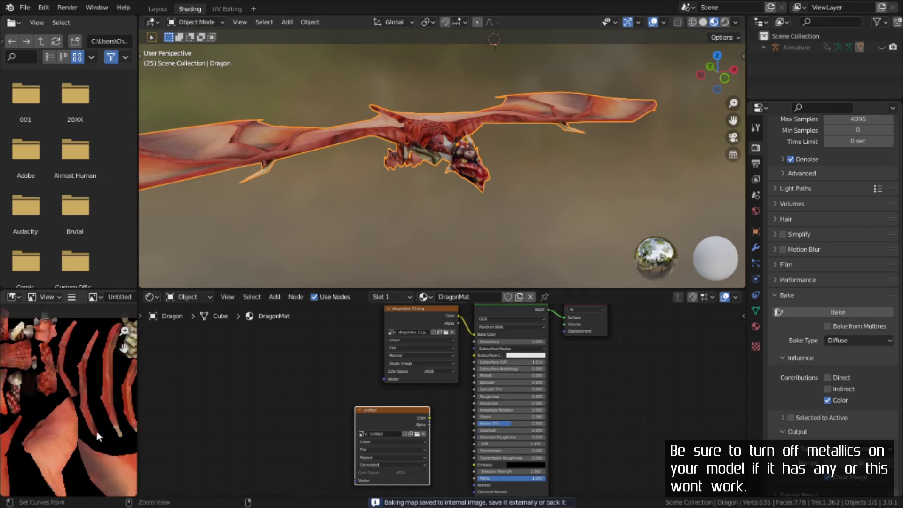
Inspect the baked image, then link the Untitled node's Color to Base Color.
{"action": "key", "text": "ctrl+space"}
{"action": "scroll", "coordinate": [459, 323], "scroll_direction": "up", "scroll_amount": 3}
{"action": "key", "text": "ctrl+space"}
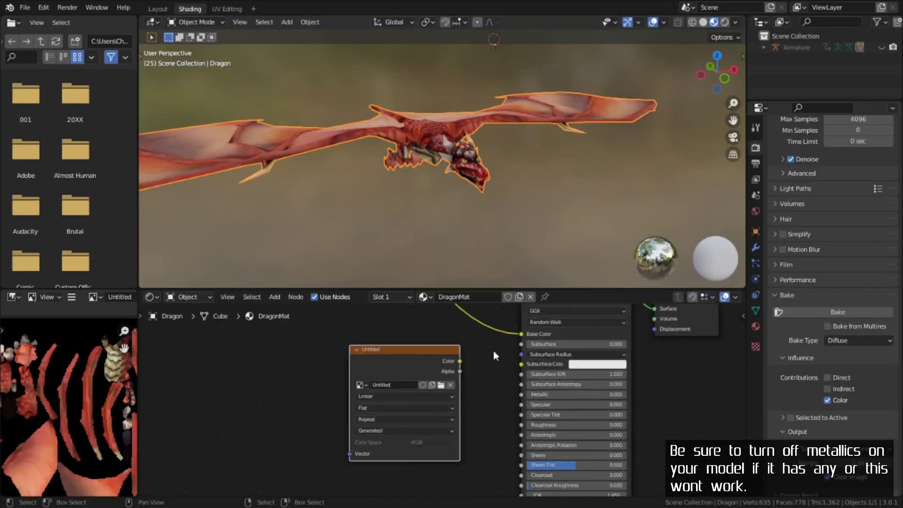
{"action": "scroll", "coordinate": [493, 351], "scroll_direction": "up", "scroll_amount": 2}
{"action": "left_click_drag", "start_coordinate": [452, 373], "coordinate": [532, 340]}
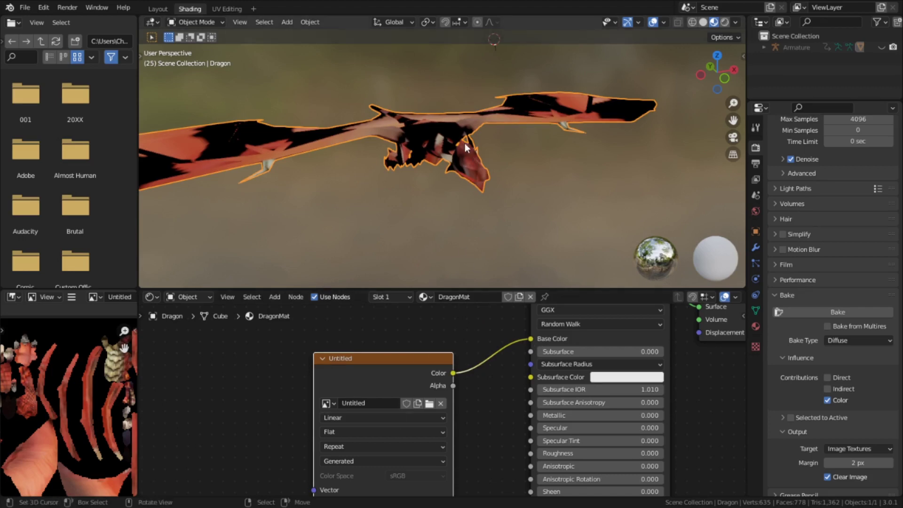
Set Bake as the mesh's render UV map.
{"action": "scroll", "coordinate": [127, 377], "scroll_direction": "up", "scroll_amount": 2}
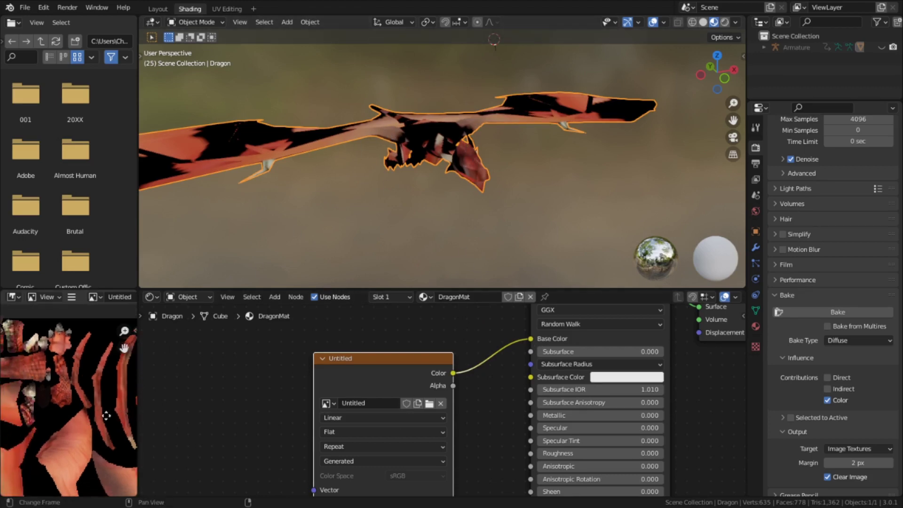
{"action": "left_click", "coordinate": [756, 311]}
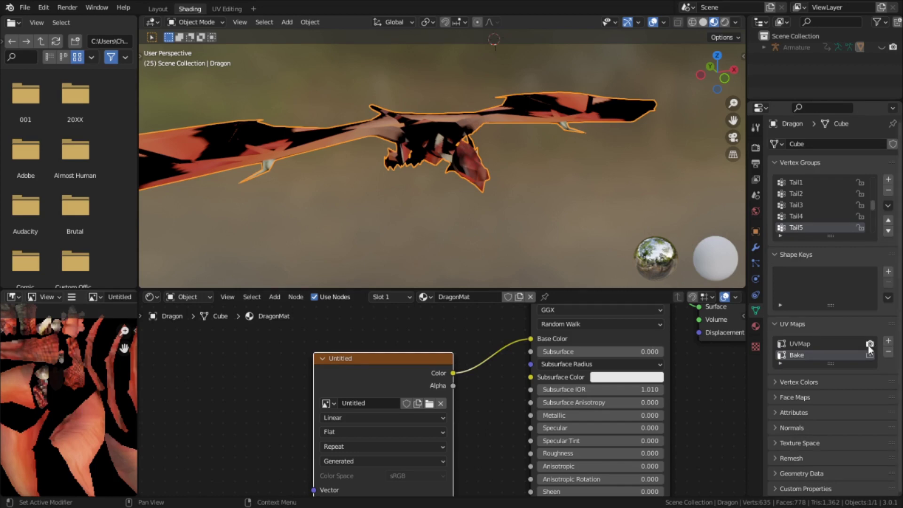
{"action": "left_click", "coordinate": [869, 355]}
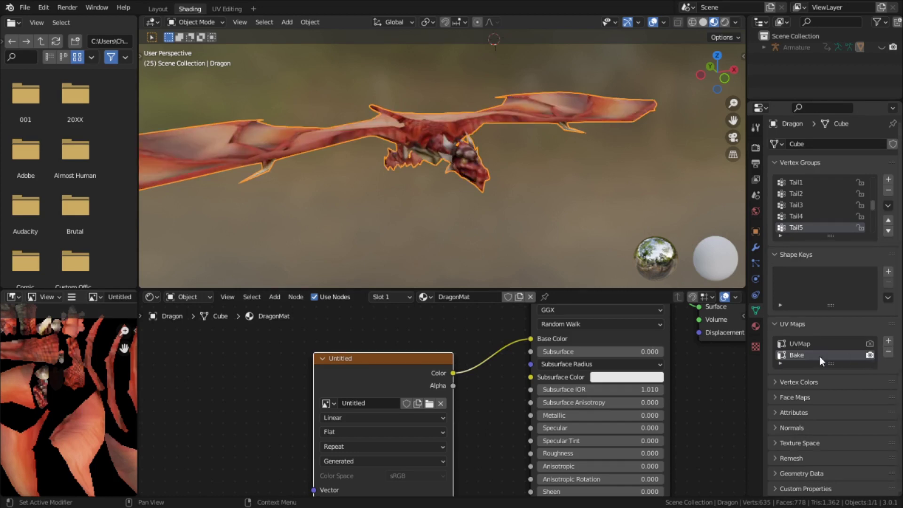
{"action": "middle_click_drag", "start_coordinate": [509, 209], "coordinate": [374, 191]}
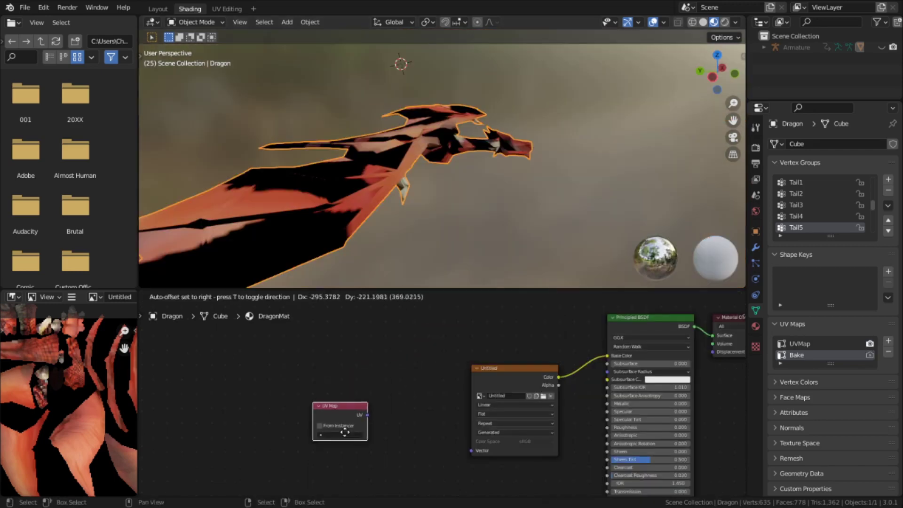
Add a UV Map node set to Bake and link it to the baked image's Vector input.
{"action": "left_click", "coordinate": [347, 441]}
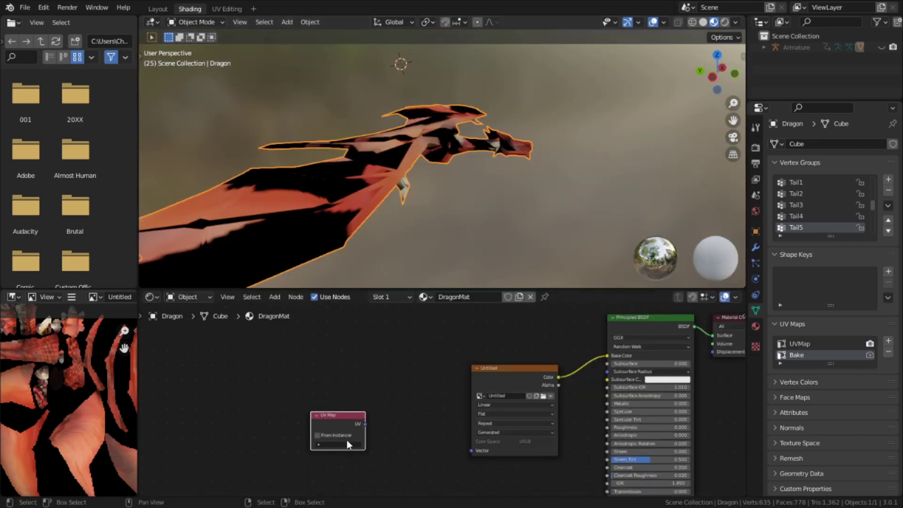
{"action": "left_click", "coordinate": [340, 444]}
{"action": "left_click", "coordinate": [339, 378]}
{"action": "left_click_drag", "start_coordinate": [364, 410], "coordinate": [472, 451]}
{"action": "middle_click_drag", "start_coordinate": [459, 397], "coordinate": [432, 415]}
{"action": "middle_click_drag", "start_coordinate": [460, 244], "coordinate": [448, 183]}
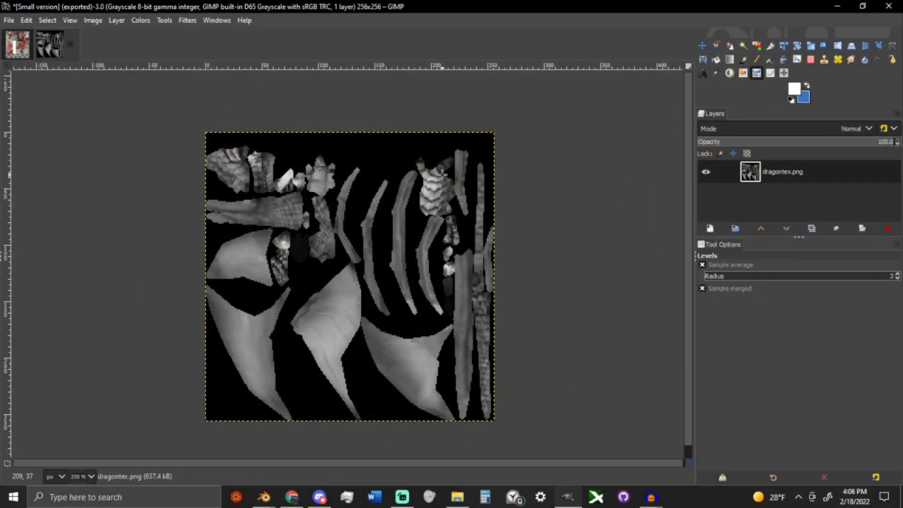
Brighten the texture with Levels (white input about 173), then paint light colour onto the dragon's belly.
{"action": "left_click", "coordinate": [470, 170]}
{"action": "mouse_move", "coordinate": [851, 235]}
{"action": "left_mouse_down"}
{"action": "mouse_move", "coordinate": [758, 230]}
{"action": "mouse_move", "coordinate": [793, 228]}
{"action": "left_mouse_up"}
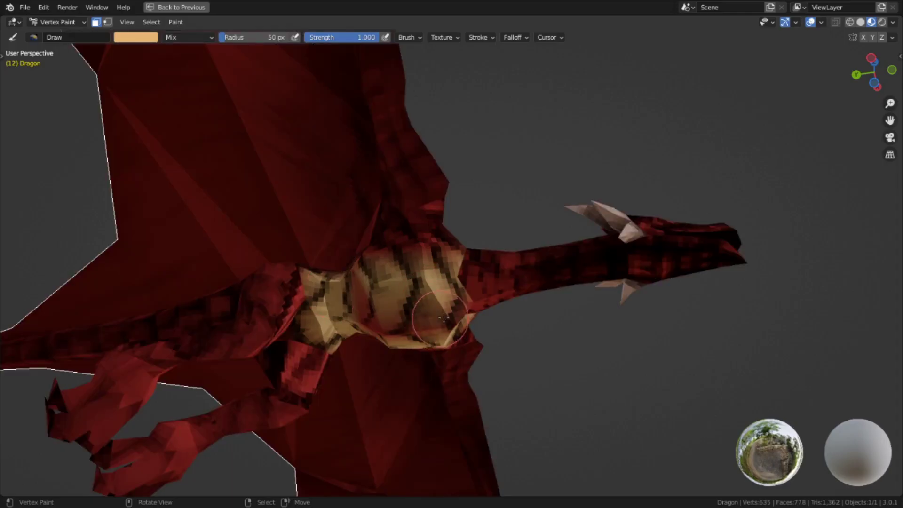
{"action": "left_click_drag", "start_coordinate": [444, 317], "coordinate": [447, 317]}
{"action": "middle_click_drag", "start_coordinate": [447, 317], "coordinate": [372, 306]}
{"action": "left_click_drag", "start_coordinate": [372, 306], "coordinate": [372, 308]}
{"action": "middle_click_drag", "start_coordinate": [372, 308], "coordinate": [475, 297]}
Extend the cream vertex paint stroke across the dragon's belly.
{"action": "left_click_drag", "start_coordinate": [475, 297], "coordinate": [480, 295]}
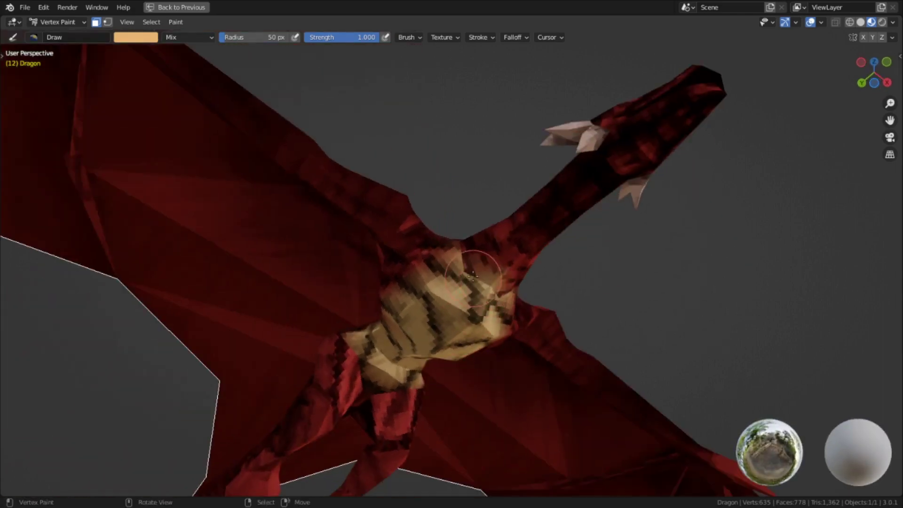